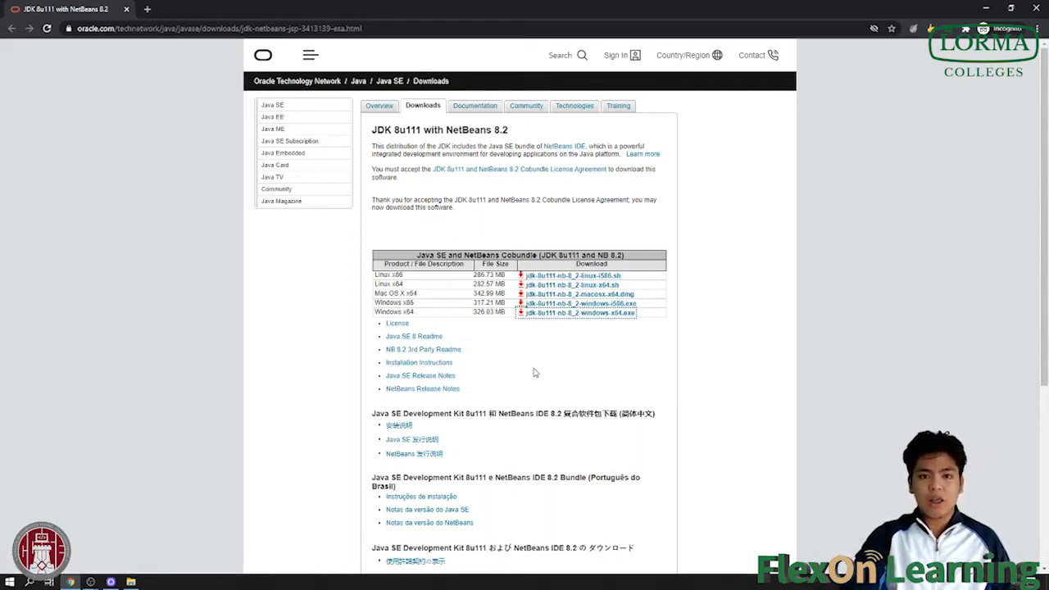
pyautogui.scroll(-2, 540, 396)
pyautogui.scroll(2, 538, 398)
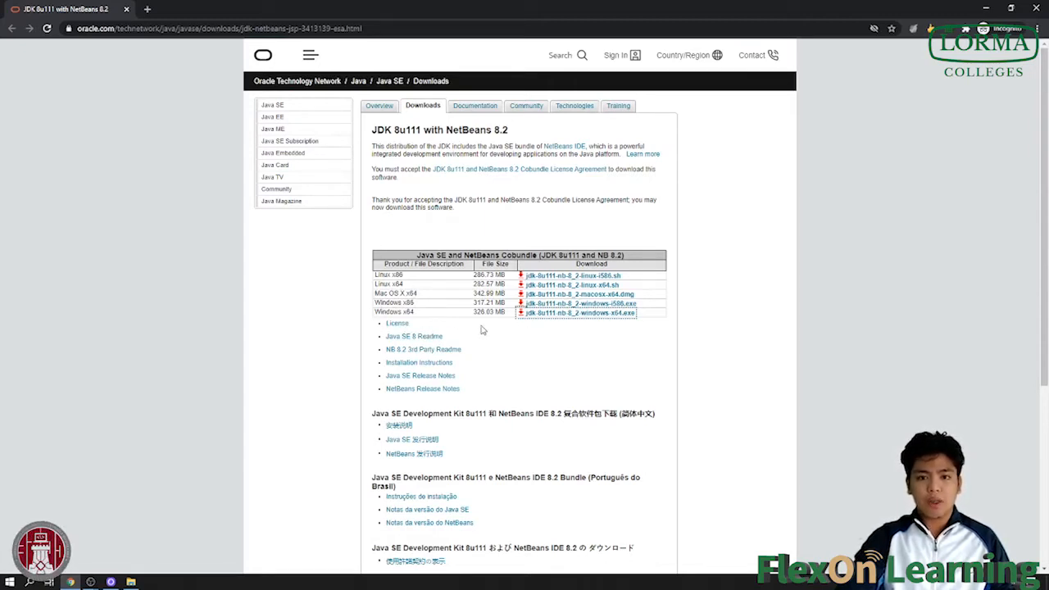
# Download jdk-8u111-nb-8_2-windows-x64.exe, keep it despite the warning, and run the installer.
pyautogui.click(583, 321)
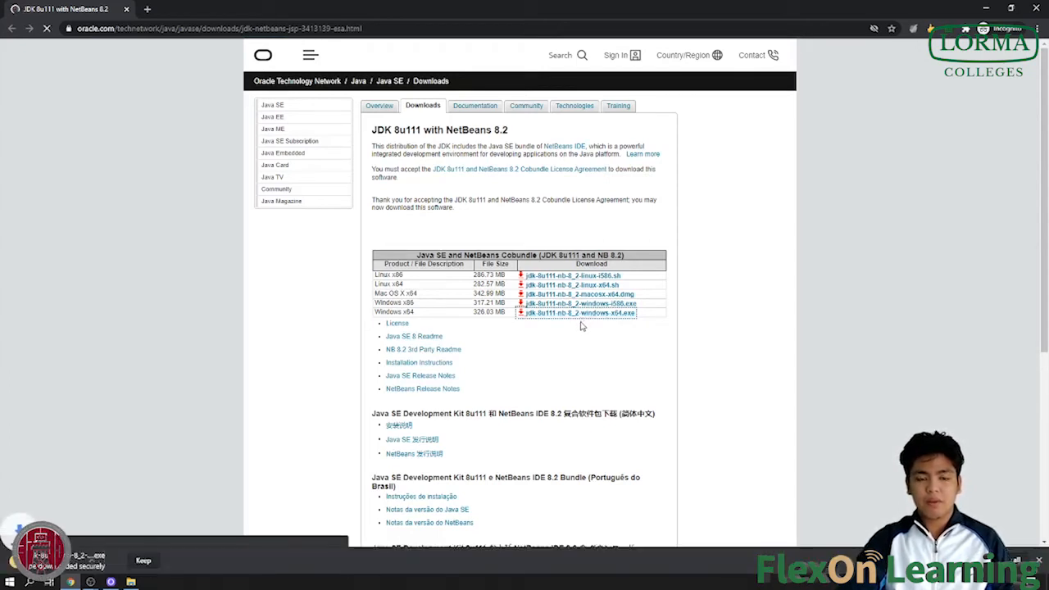
pyautogui.click(144, 560)
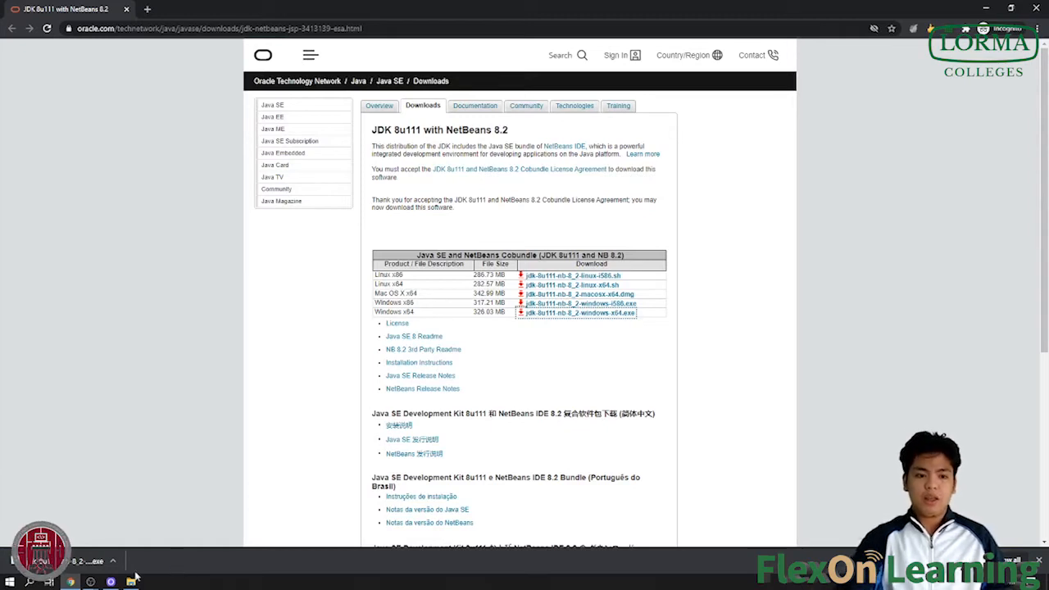
pyautogui.click(74, 564)
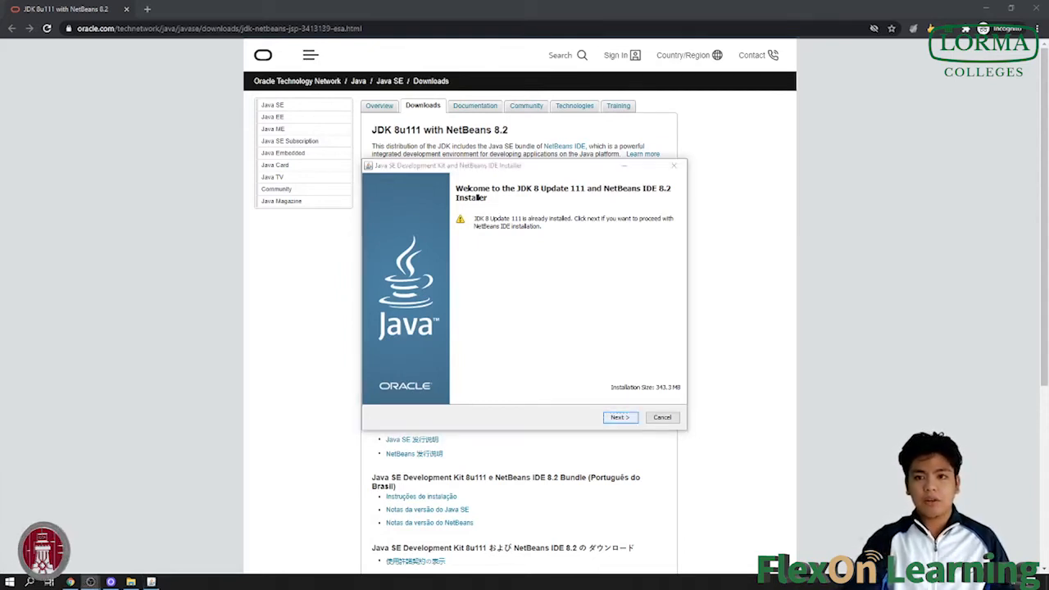
# Install NetBeans IDE 8.2 and the JDK into their default folders, then finish setup.
pyautogui.click(621, 418)
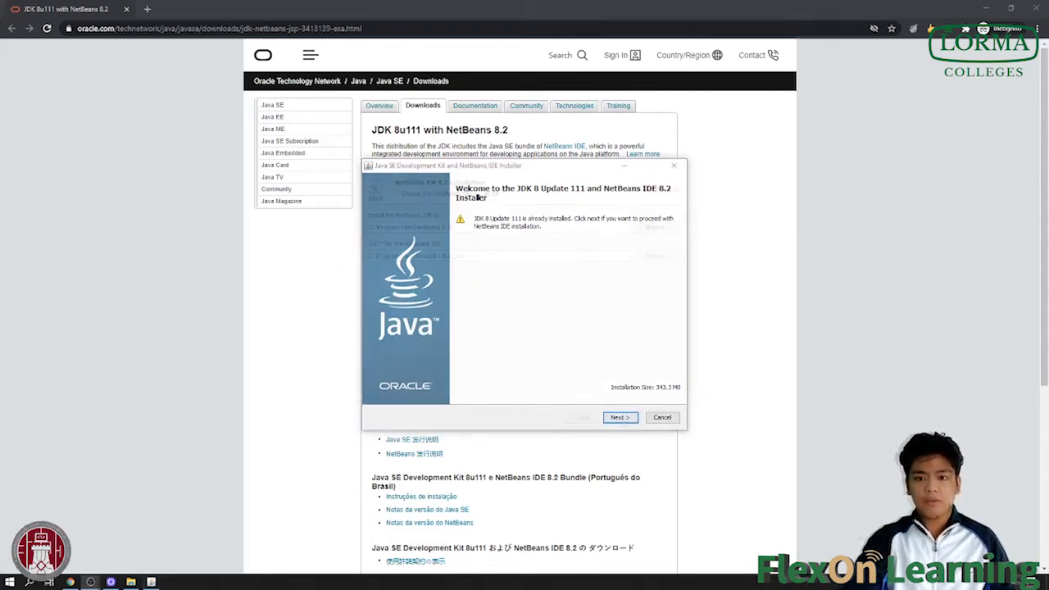
pyautogui.click(620, 418)
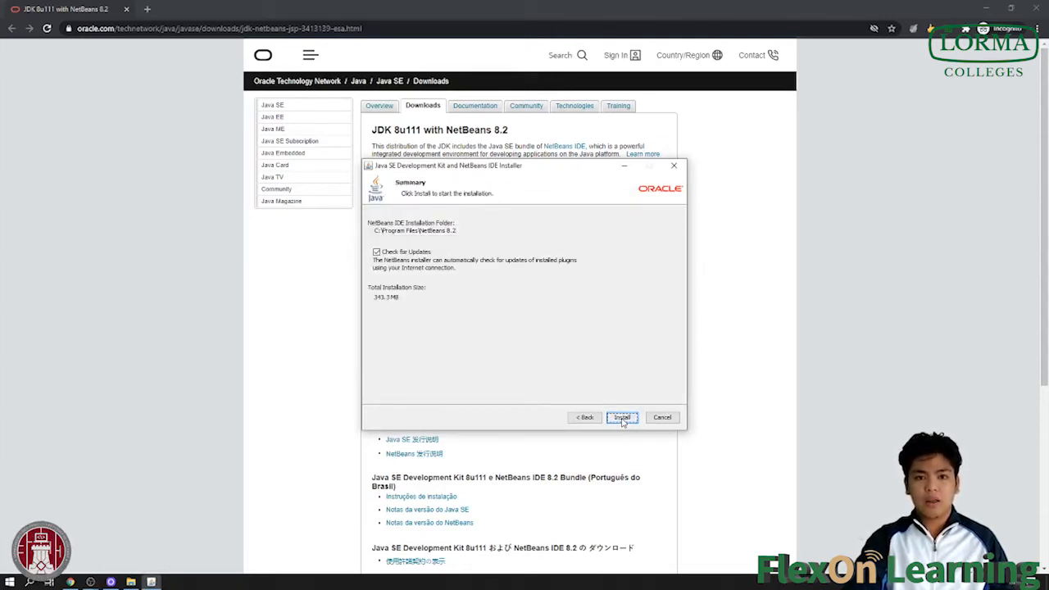
pyautogui.click(622, 418)
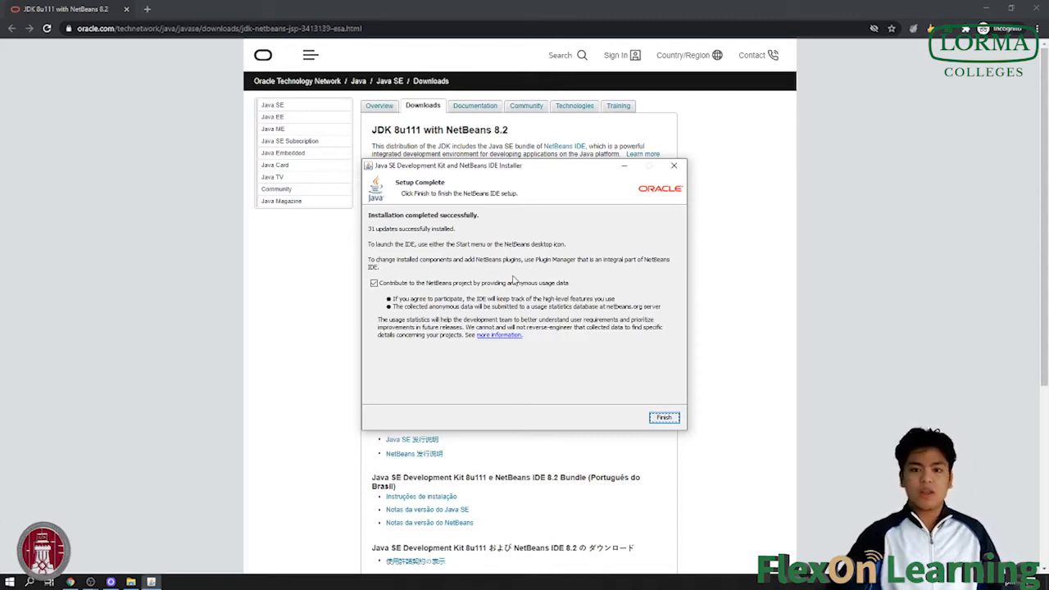
pyautogui.click(664, 418)
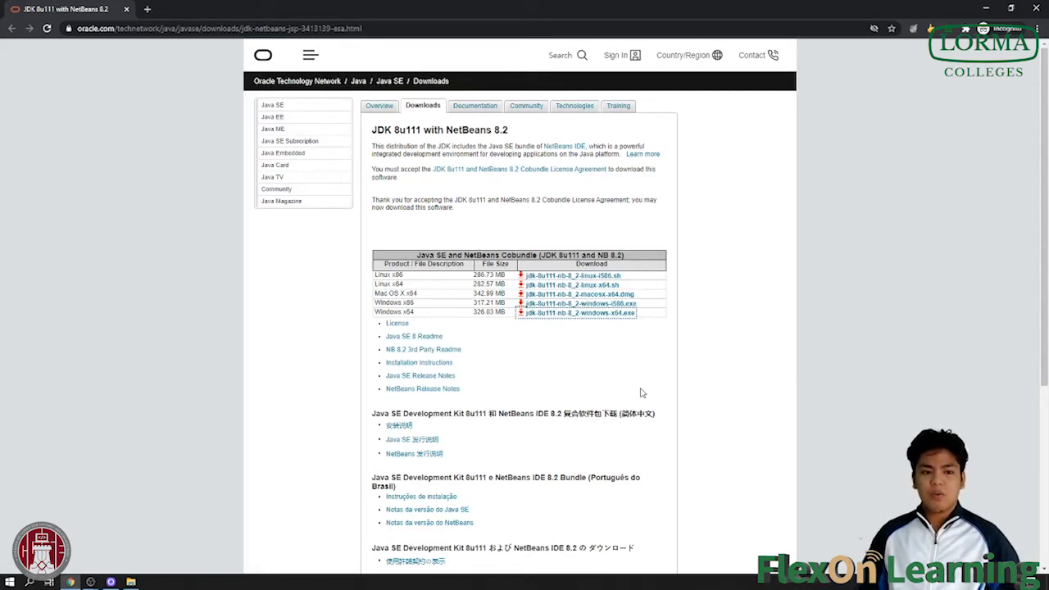
# Search the Start menu for 'net' and launch the NetBeans IDE 8.2 best match.
pyautogui.click(9, 582)
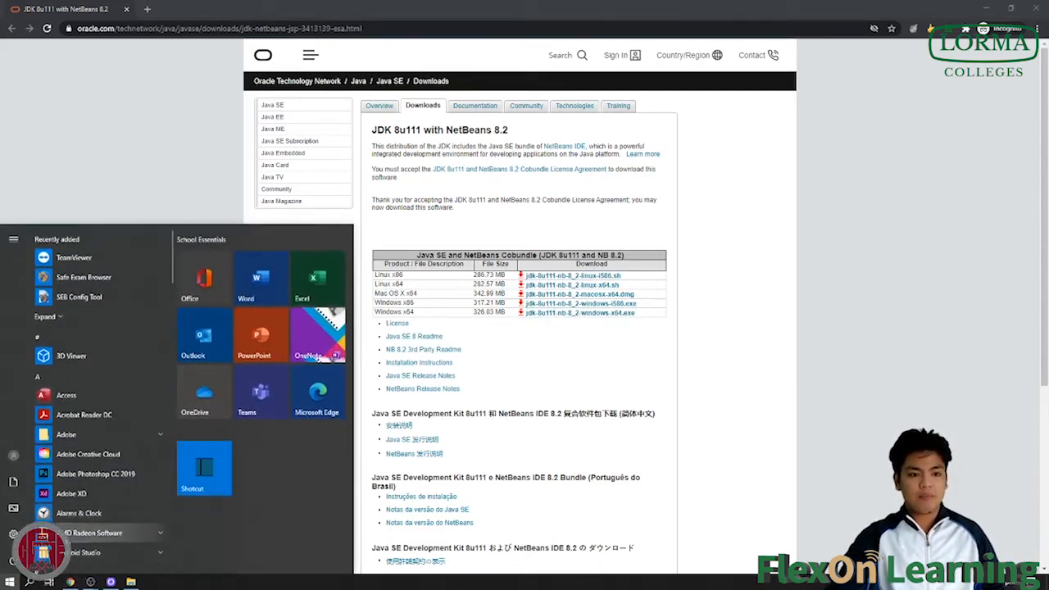
pyautogui.write('net')
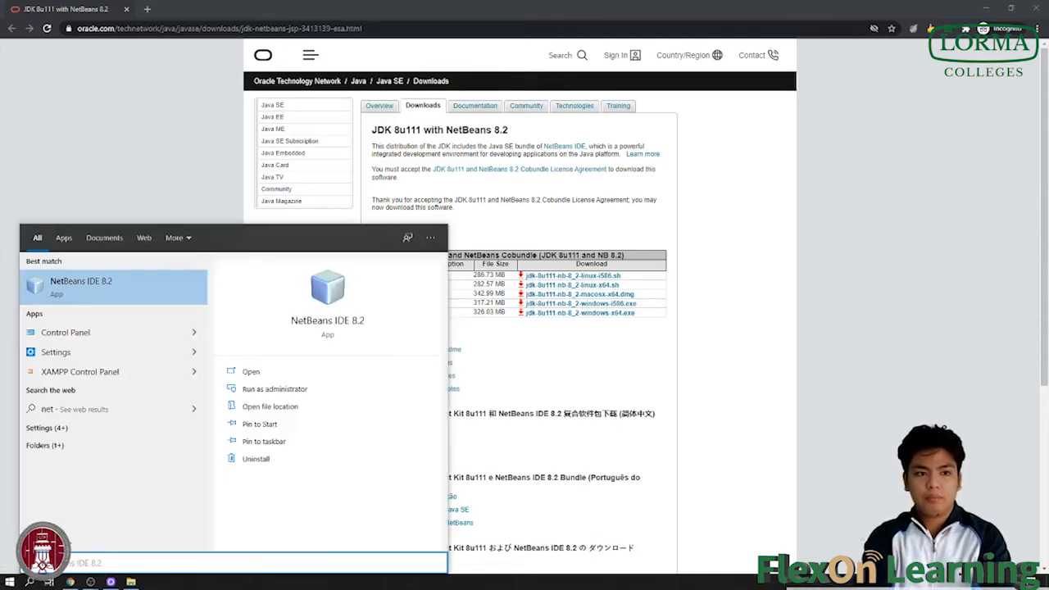
pyautogui.press('Return')
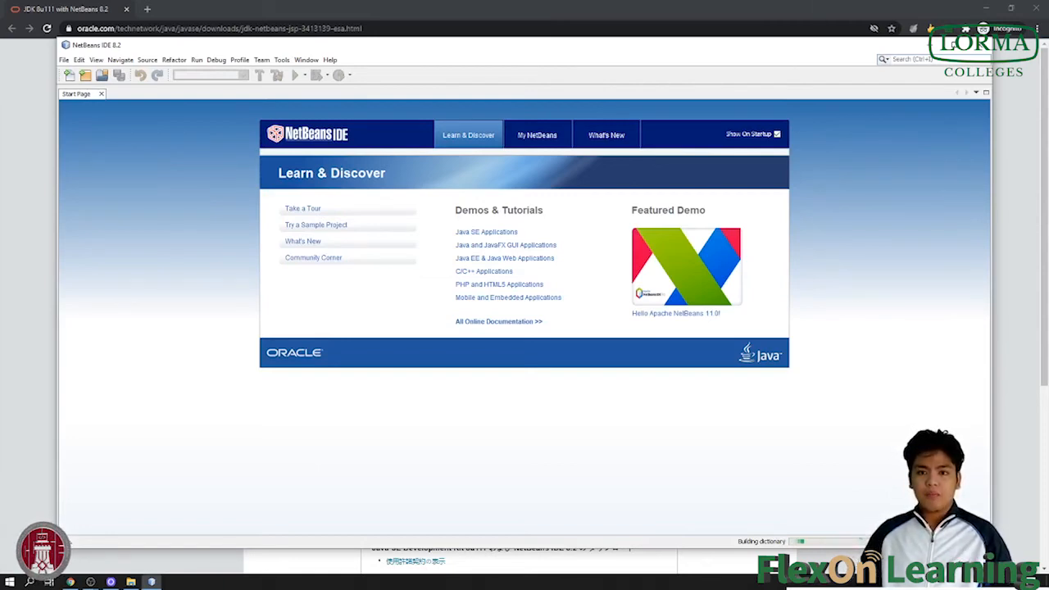
# Create a new Java Application project named 'Netbeans Tutorial' from File > New Project.
pyautogui.click(64, 61)
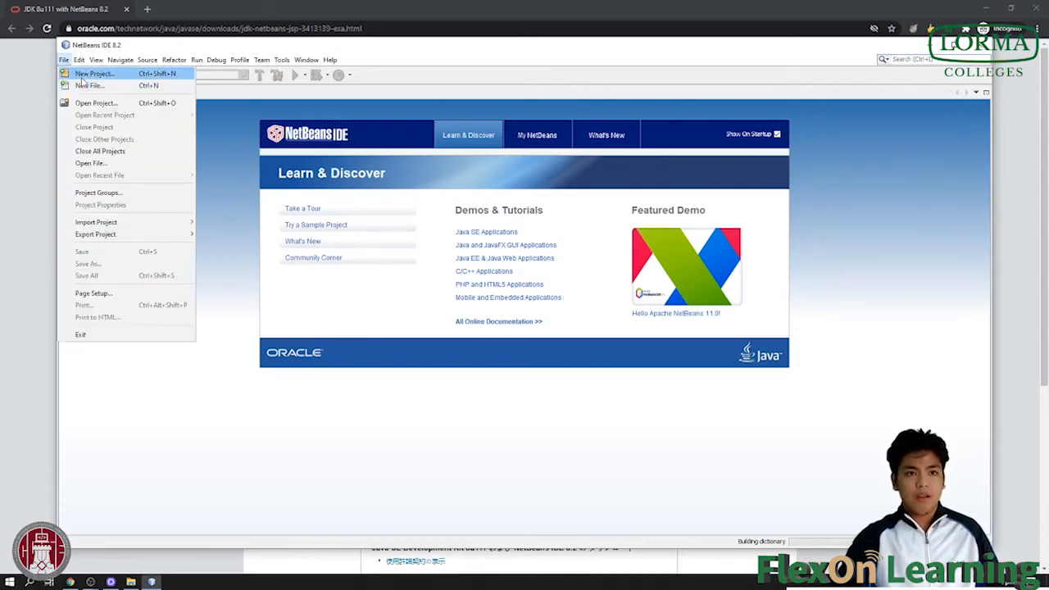
pyautogui.click(86, 74)
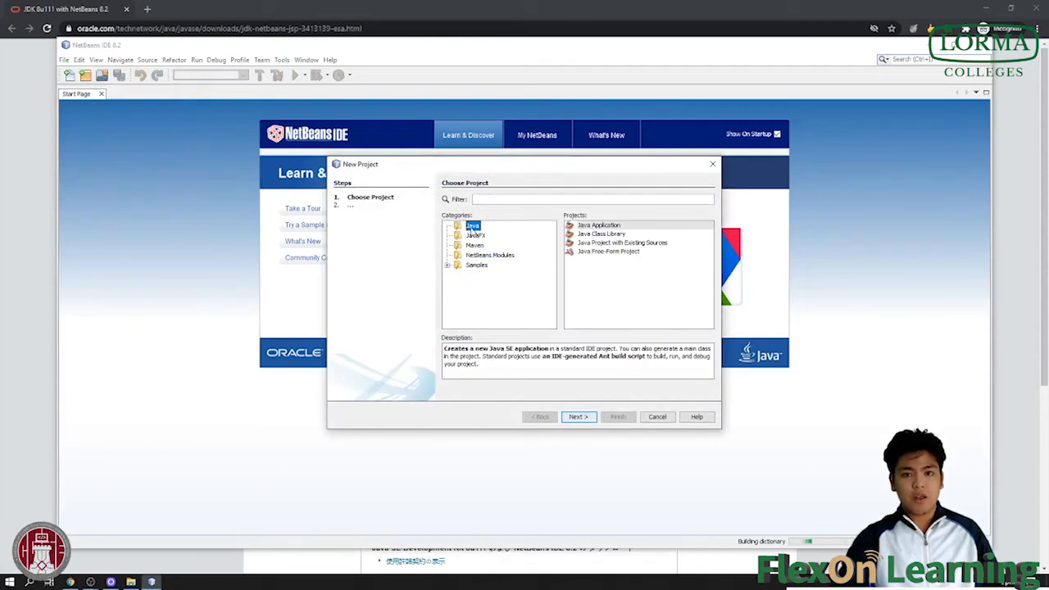
pyautogui.click(600, 228)
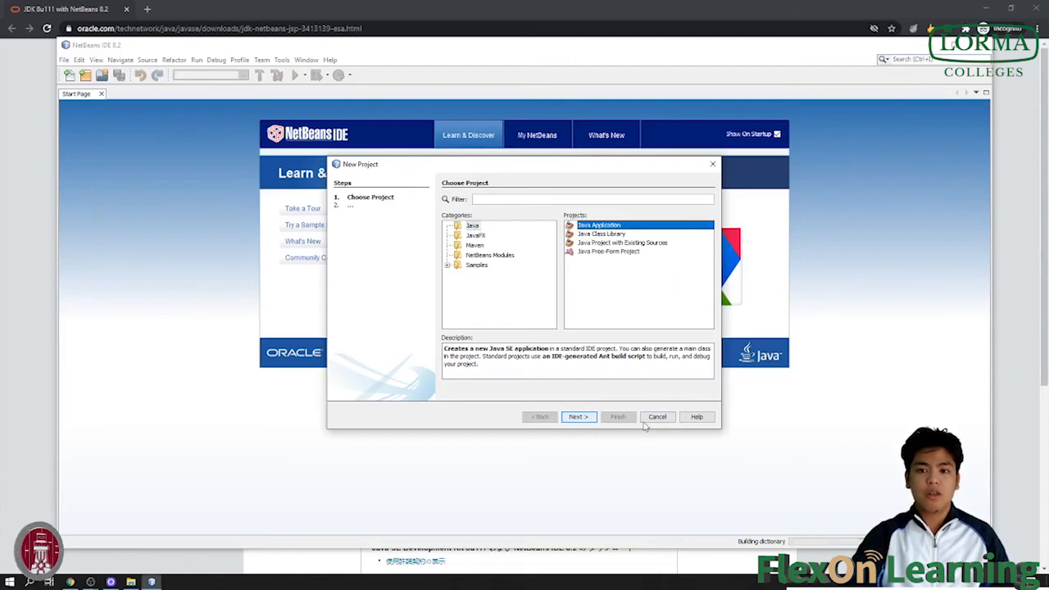
pyautogui.click(590, 418)
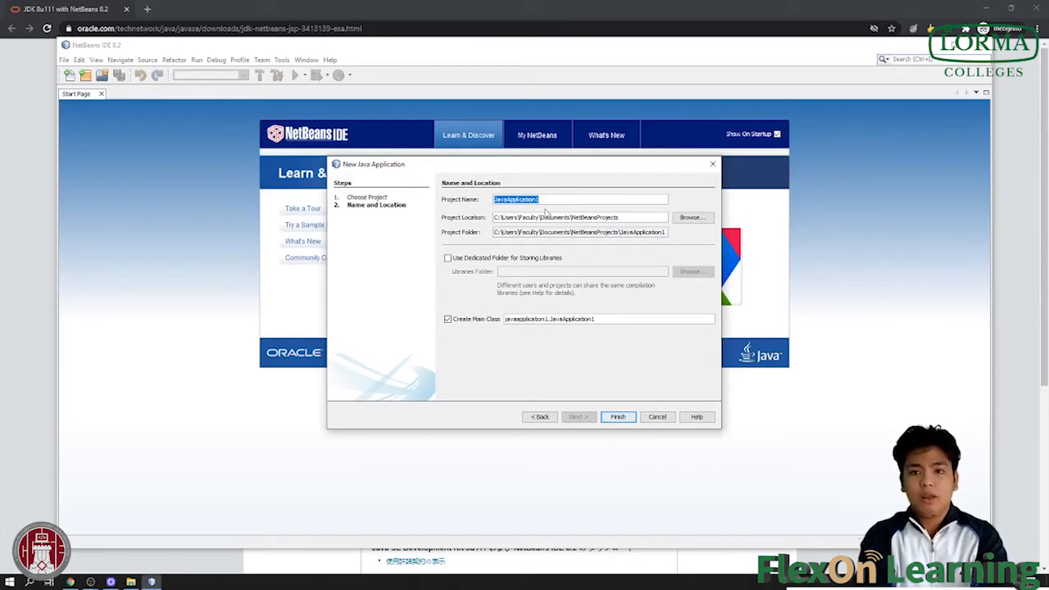
pyautogui.write('etbeans')
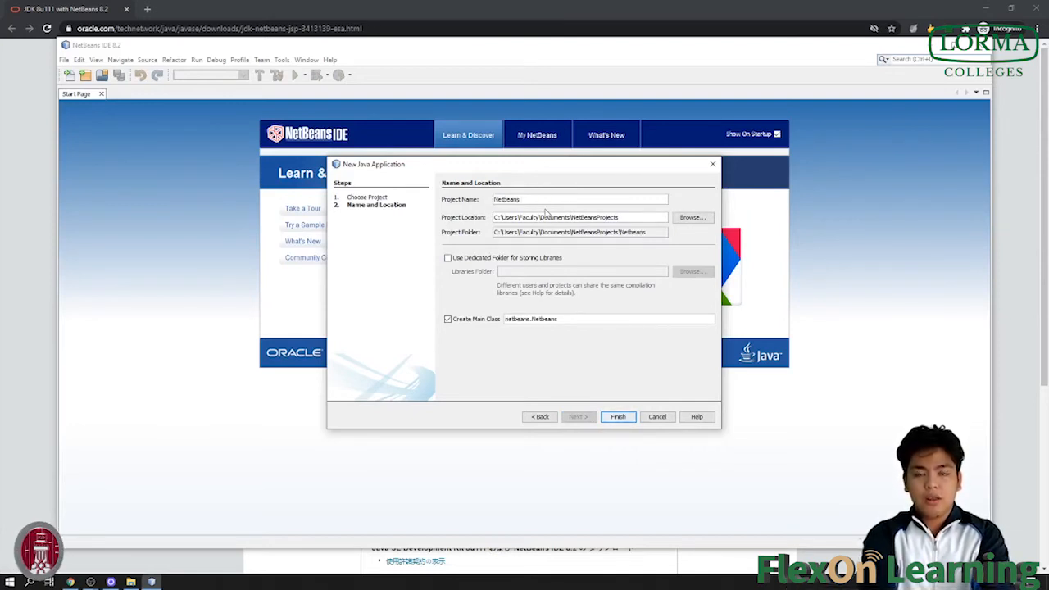
pyautogui.write(' In')
pyautogui.write('torial')
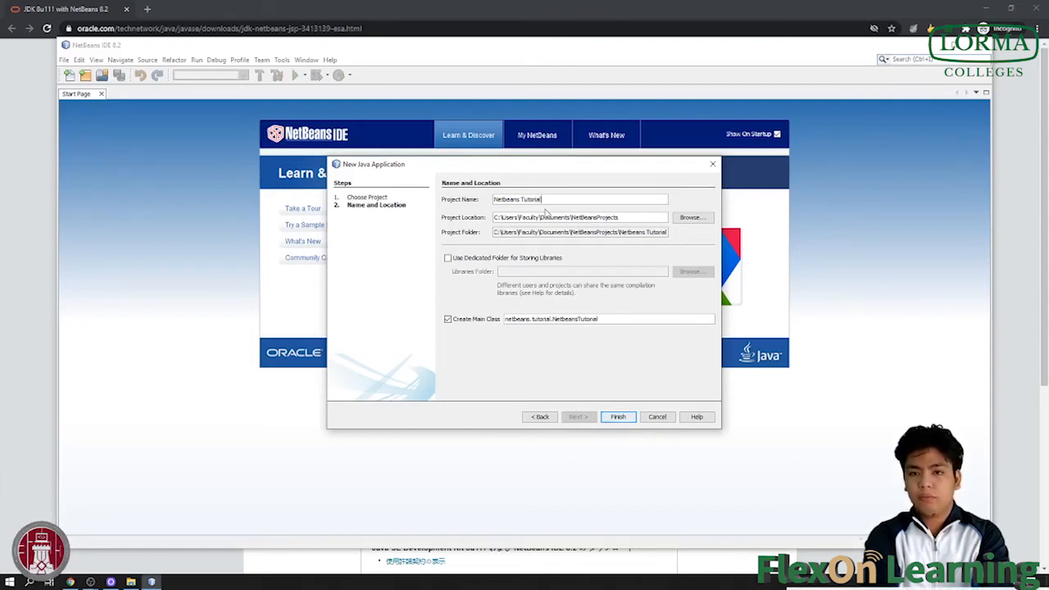
pyautogui.click(619, 417)
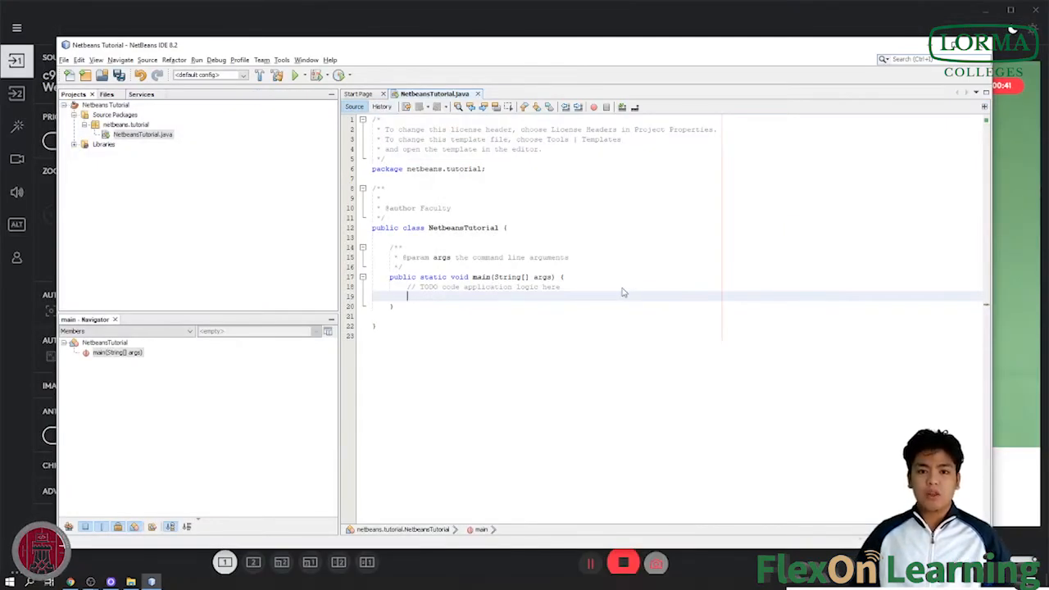
# Write System.out.println("Welcome to our Netbeans Installation/Download Tutorial"); in main on line 19.
pyautogui.write('Sy')
pyautogui.press('BackSpace')
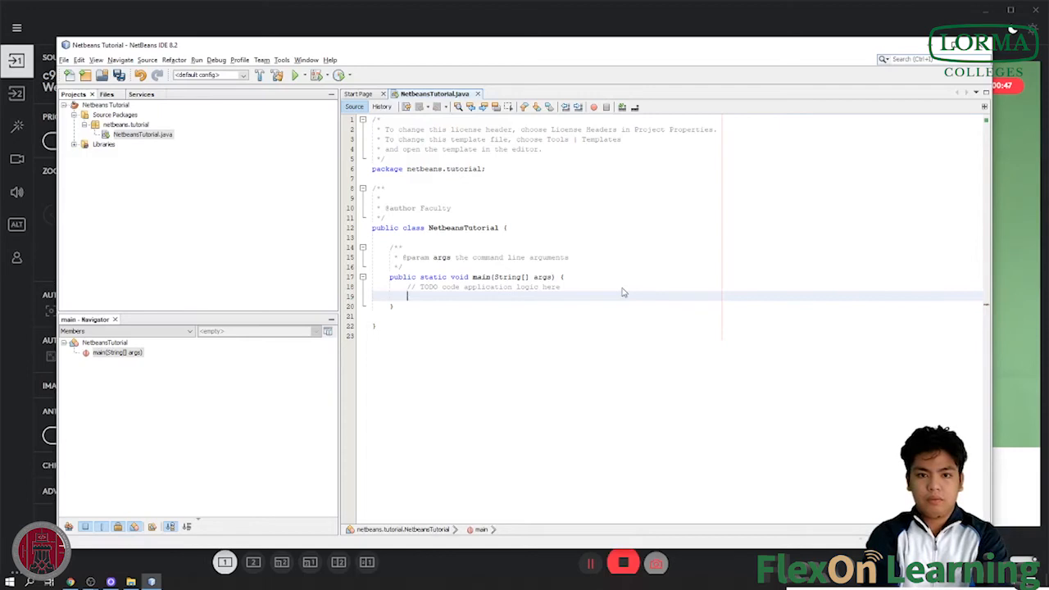
pyautogui.write('yste,./')
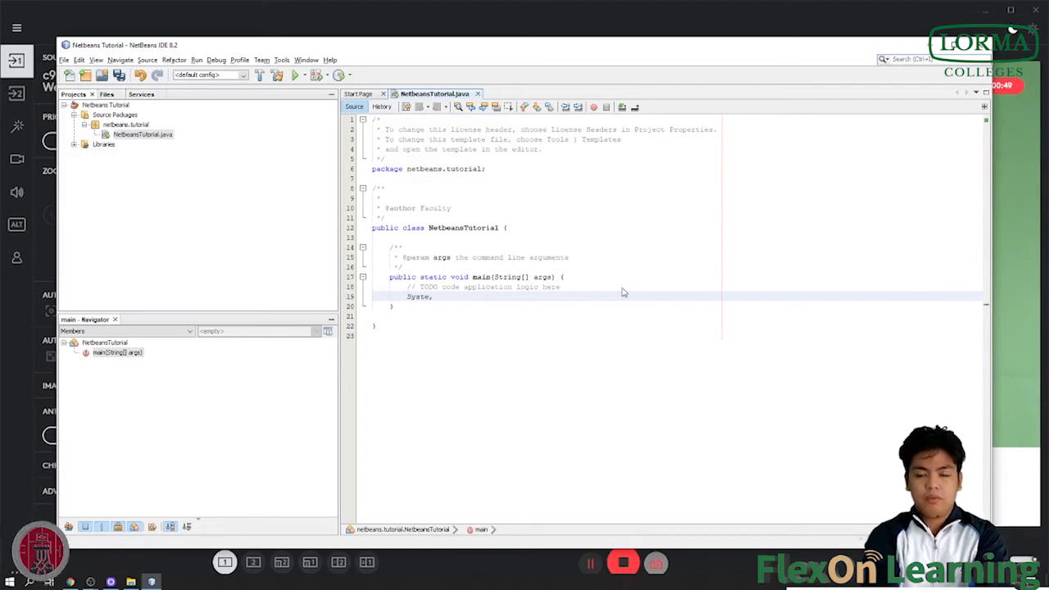
pyautogui.press('BackSpace')
pyautogui.press('BackSpace')
pyautogui.press('BackSpace')
pyautogui.press('BackSpace')
pyautogui.press('BackSpace')
pyautogui.press('BackSpace')
pyautogui.press('BackSpace')
pyautogui.press('BackSpace')
pyautogui.write('System.o')
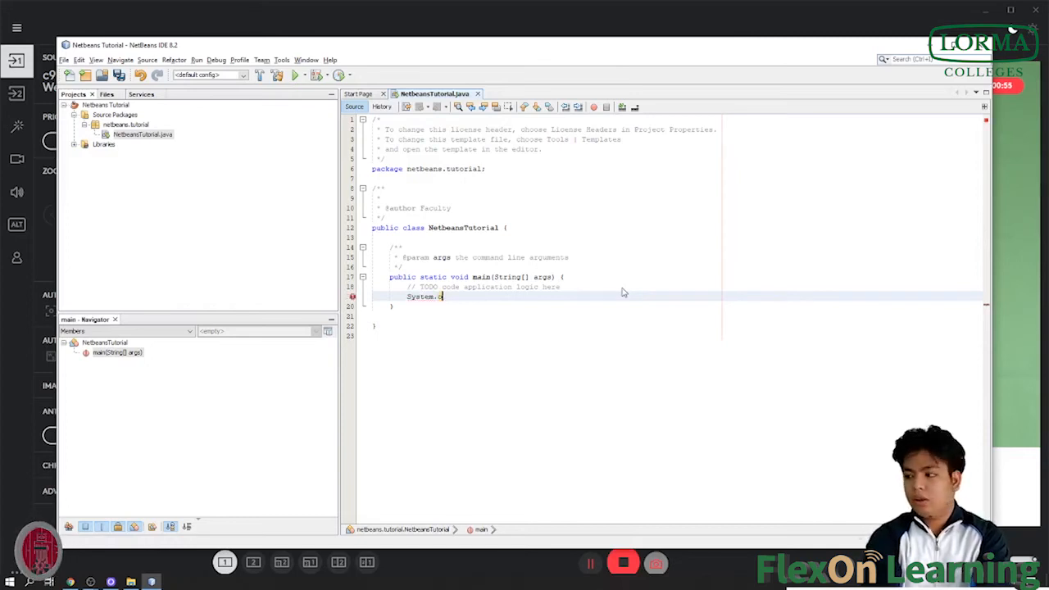
pyautogui.press('BackSpace')
pyautogui.press('BackSpace')
pyautogui.press('BackSpace')
pyautogui.press('BackSpace')
pyautogui.press('BackSpace')
pyautogui.press('BackSpace')
pyautogui.write('System.out.')
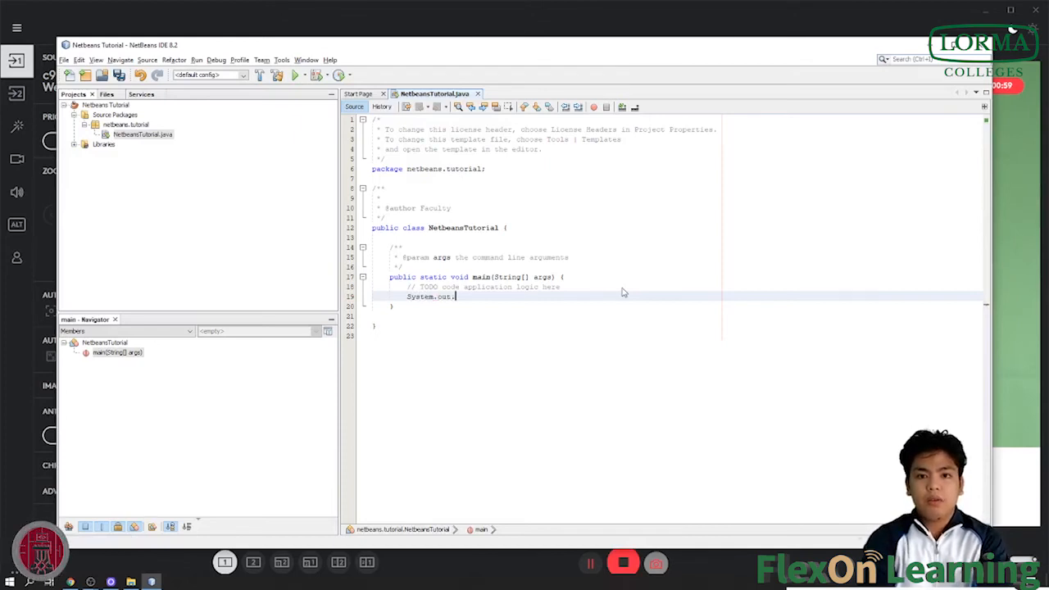
pyautogui.write('println("Welcome to our Netbeans Installation/Download Tutorial")')
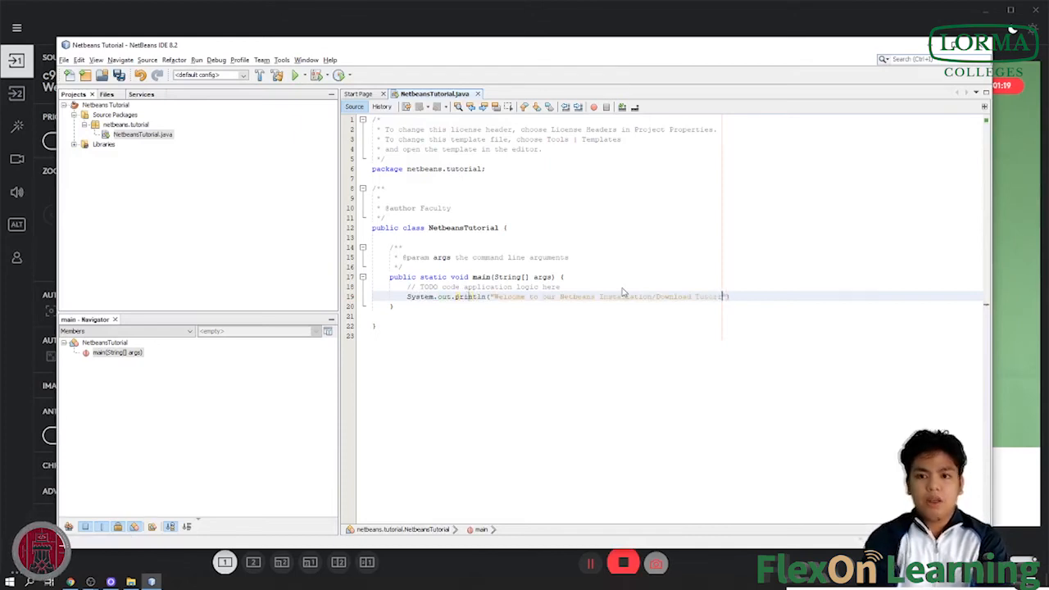
pyautogui.press('Right')
pyautogui.press('Right')
pyautogui.write(';')
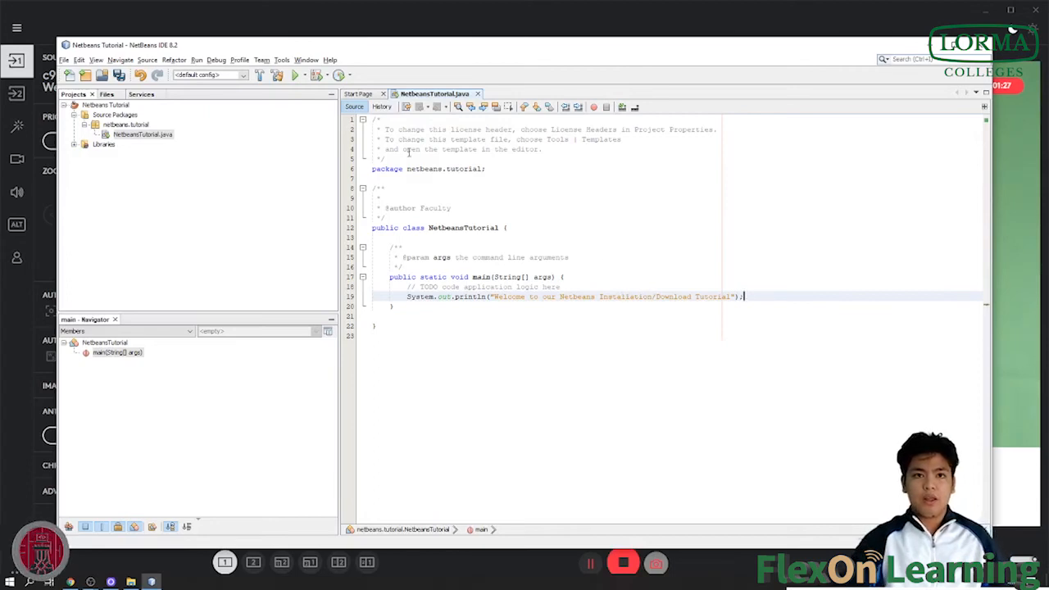
# Run the project and check the Output window for the welcome message and BUILD SUCCESSFUL.
pyautogui.click(295, 76)
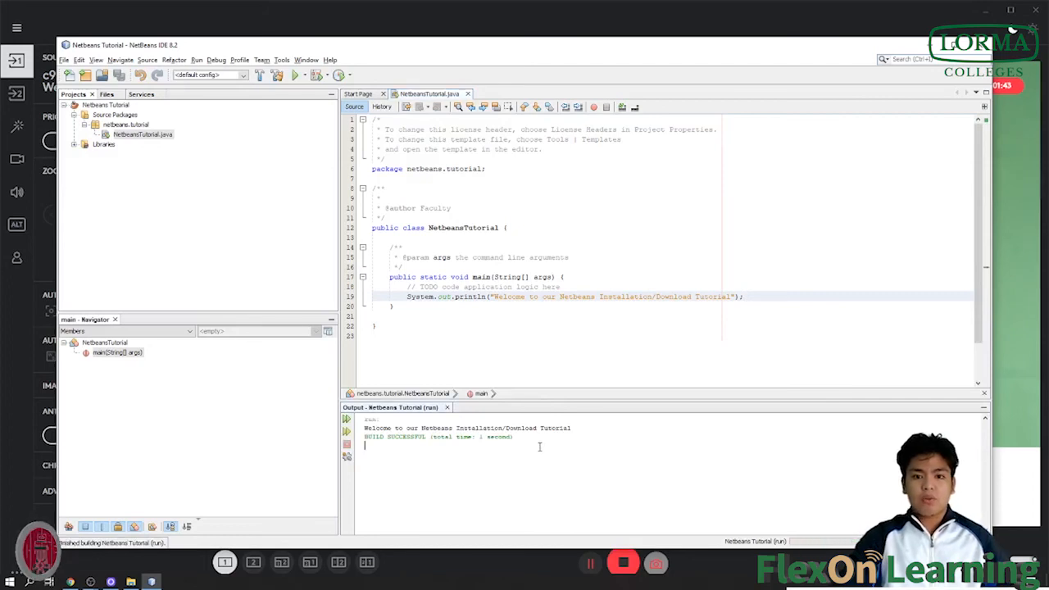
pyautogui.scroll(3, 541, 446)
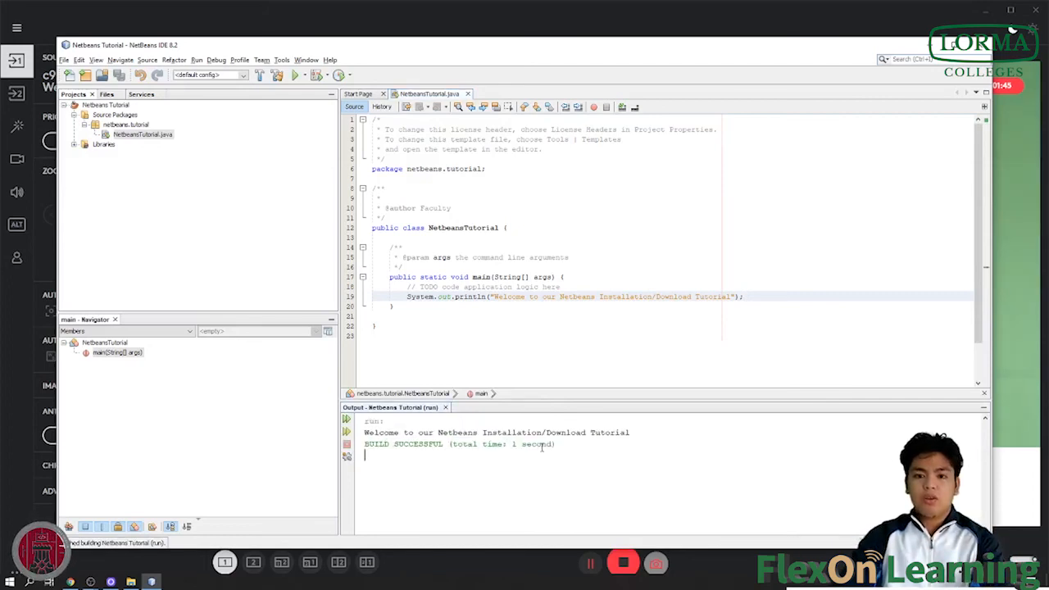
pyautogui.scroll(1, 541, 446)
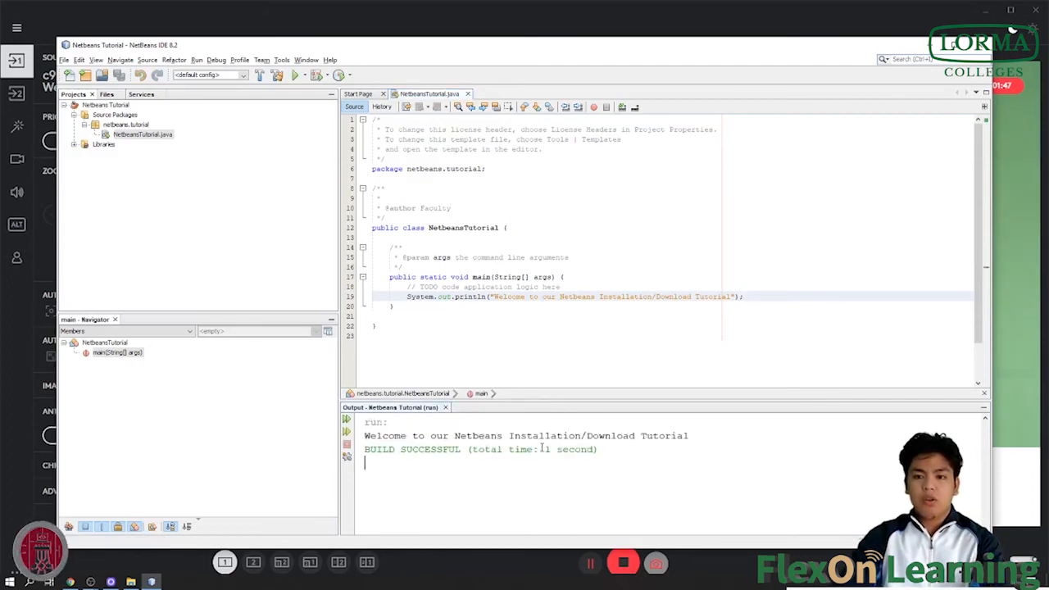